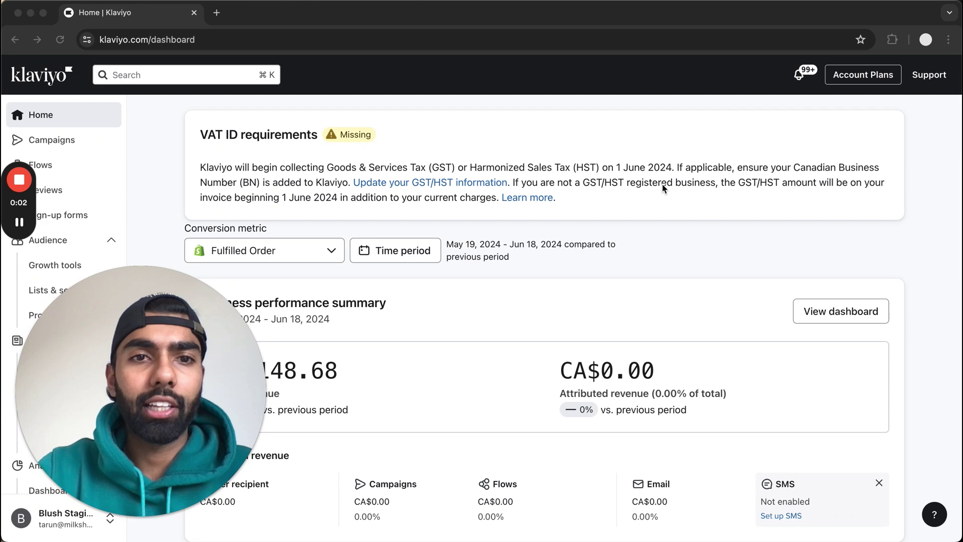
Start a new flow from the Browse Abandonment Standard template found by searching 'browse'
{"action": "left_click", "coordinate": [70, 169]}
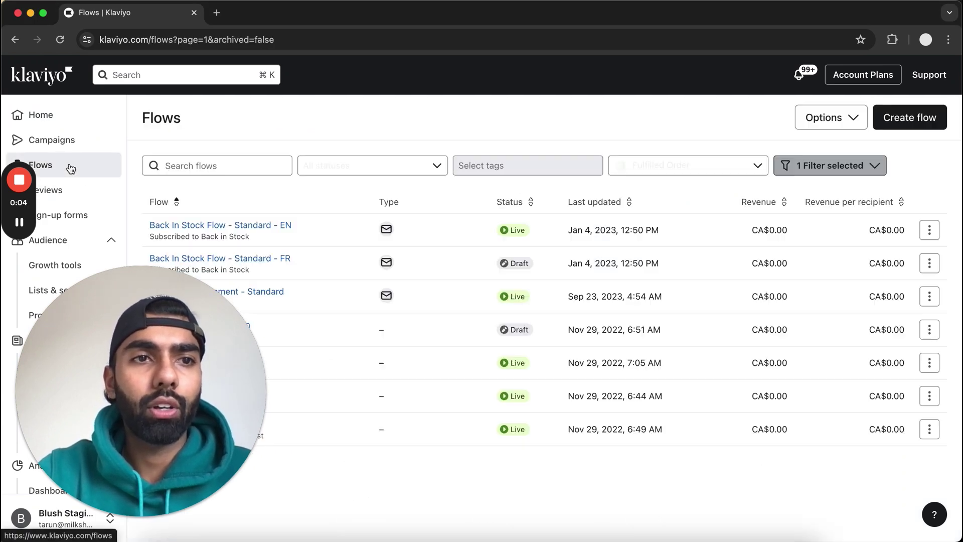
{"action": "left_click", "coordinate": [906, 117]}
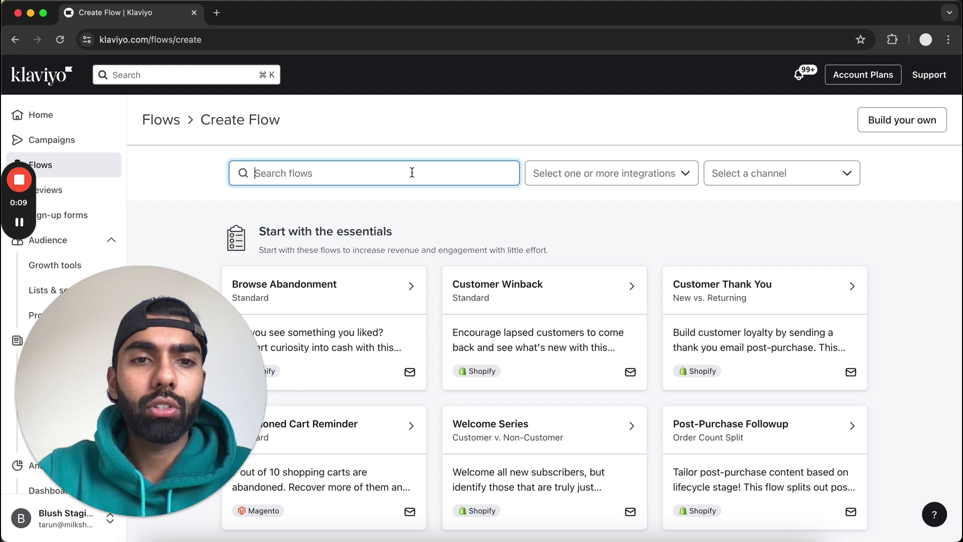
{"action": "type", "text": "browse"}
{"action": "scroll", "coordinate": [429, 215], "scroll_direction": "down", "scroll_amount": 2}
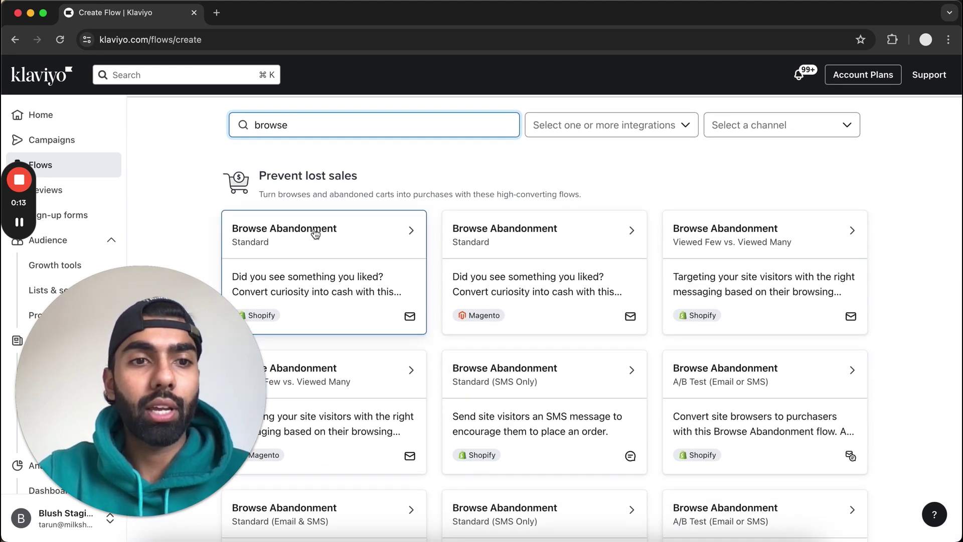
{"action": "left_click", "coordinate": [320, 233]}
{"action": "scroll", "coordinate": [335, 251], "scroll_direction": "down", "scroll_amount": 2}
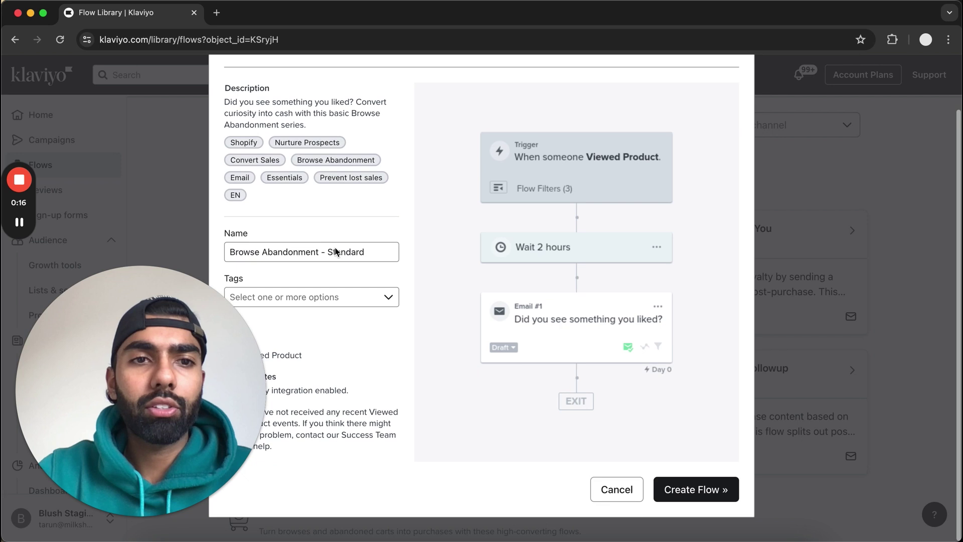
Rename the flow to 'Browse Abandonment' by dropping ' - Standard', and create it
{"action": "left_click", "coordinate": [337, 252]}
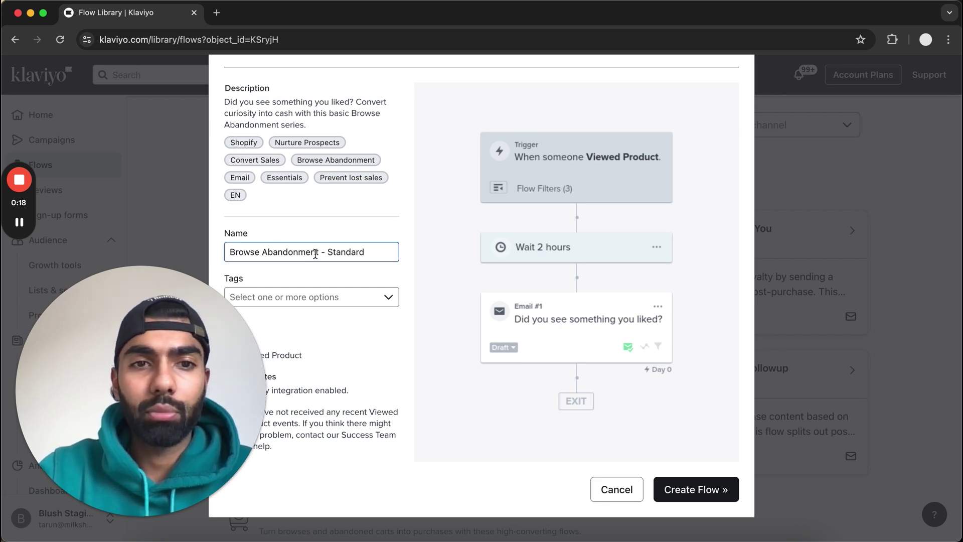
{"action": "left_click_drag", "start_coordinate": [322, 253], "coordinate": [426, 256]}
{"action": "key", "text": "BackSpace"}
{"action": "key", "text": "BackSpace"}
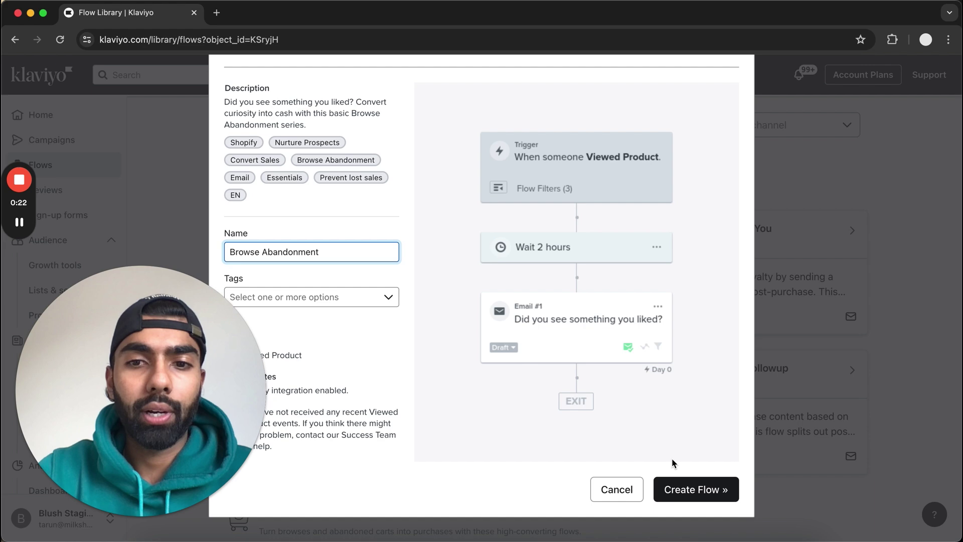
{"action": "left_click", "coordinate": [679, 489]}
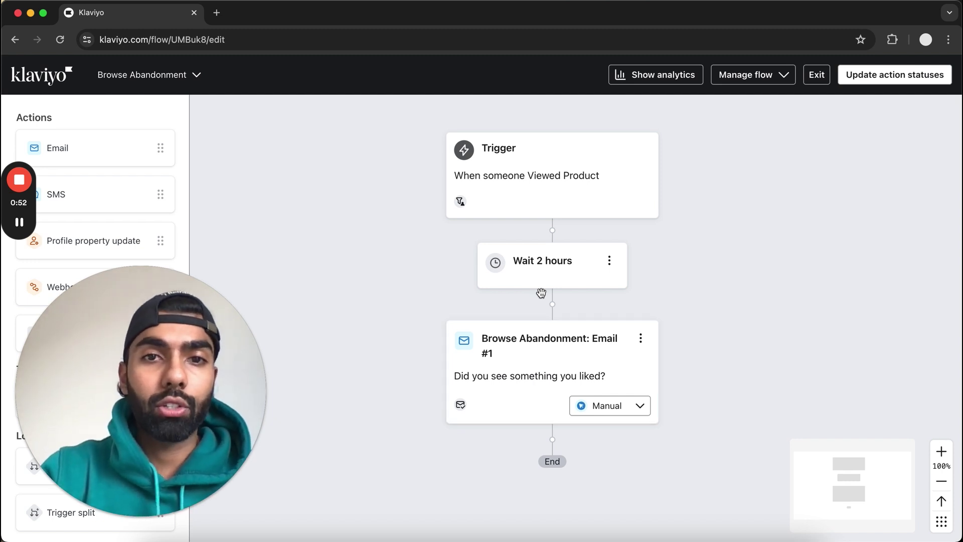
Review the Viewed Product trigger's metric and profile filters, then open the 2-hour wait's time delay details
{"action": "left_click", "coordinate": [538, 191]}
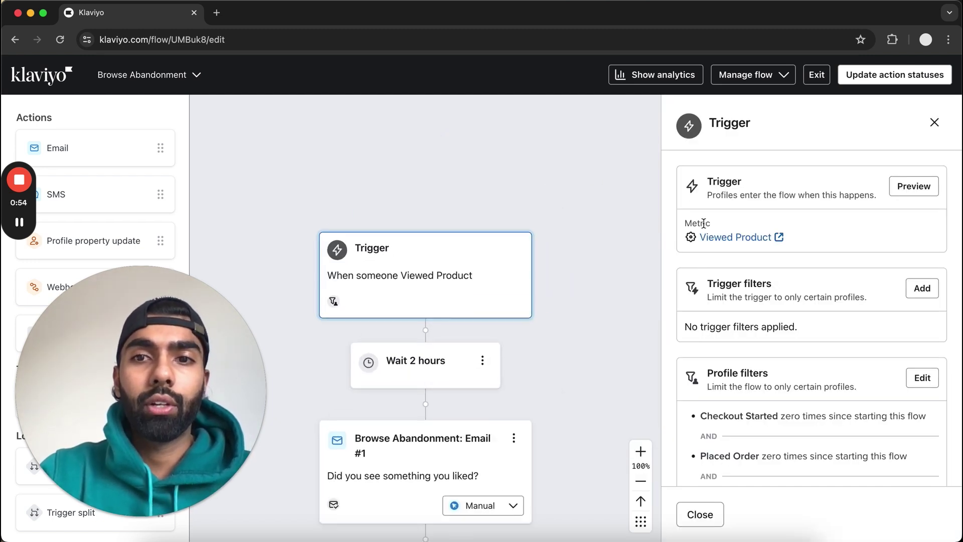
{"action": "scroll", "coordinate": [745, 301], "scroll_direction": "down", "scroll_amount": 2}
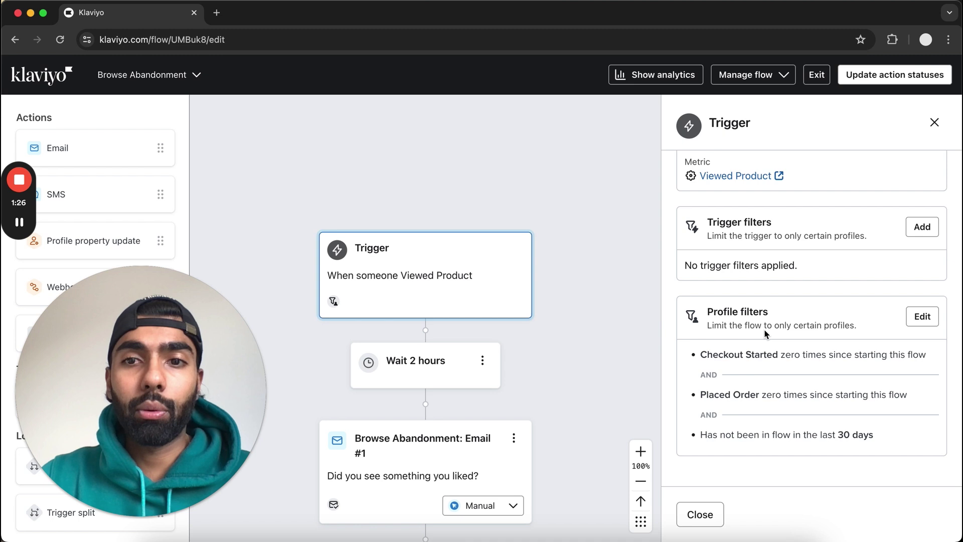
{"action": "left_click", "coordinate": [446, 370]}
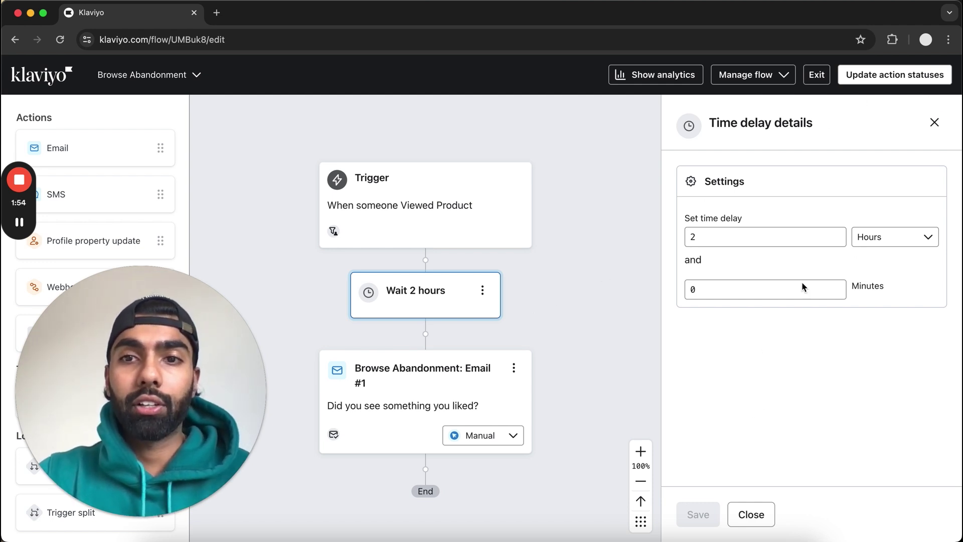
Insert a Time delay of 22 days below Email #1, then place an Email action below it
{"action": "left_click", "coordinate": [755, 515]}
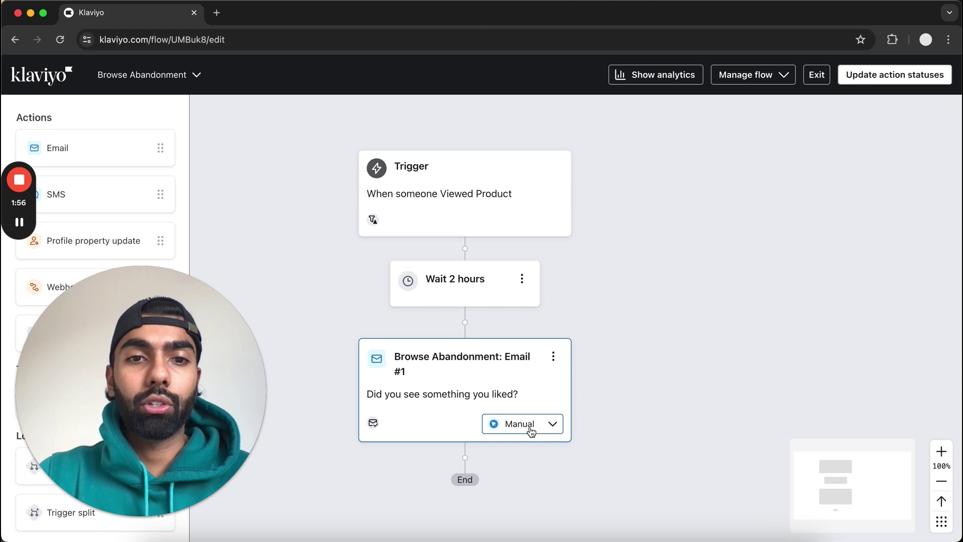
{"action": "left_click_drag", "start_coordinate": [152, 402], "coordinate": [763, 293]}
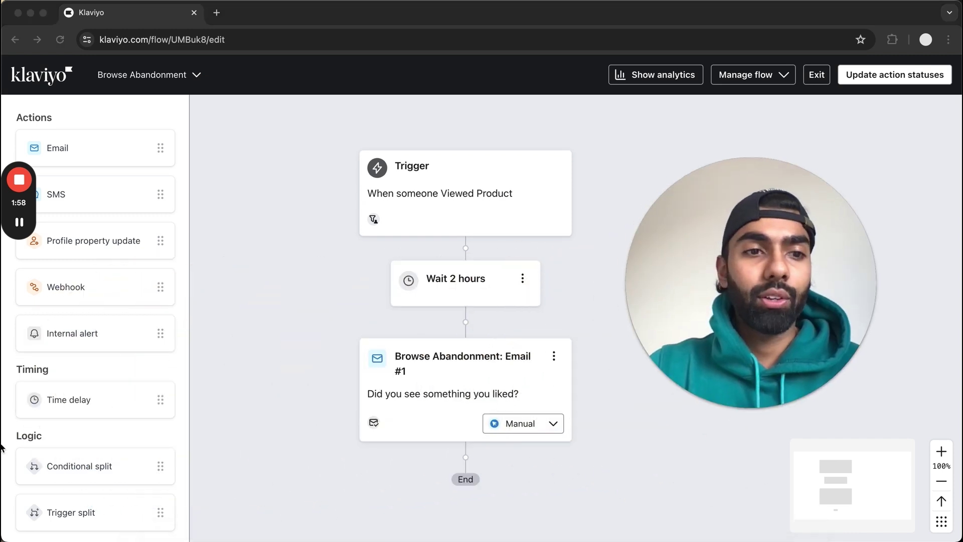
{"action": "left_click_drag", "start_coordinate": [80, 399], "coordinate": [434, 457]}
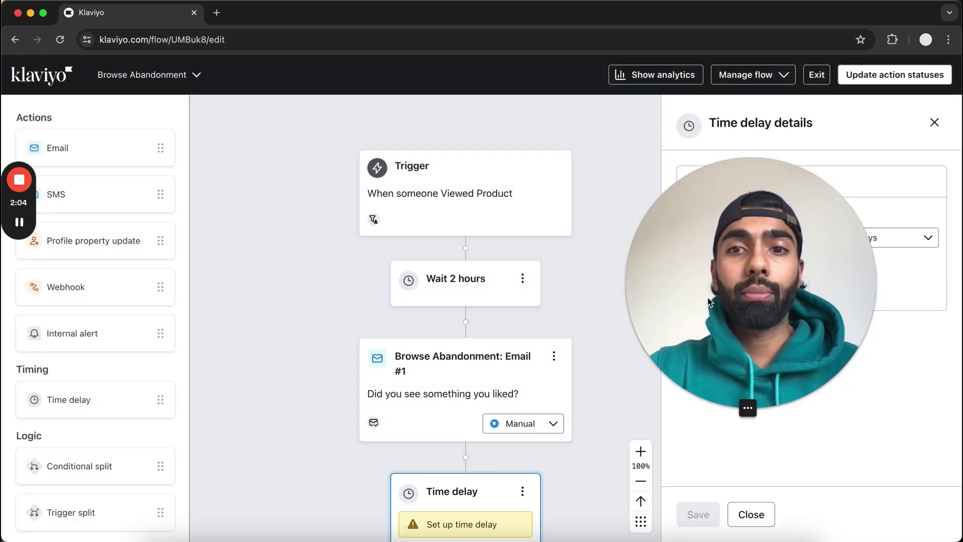
{"action": "left_click_drag", "start_coordinate": [668, 301], "coordinate": [146, 385]}
{"action": "left_click", "coordinate": [776, 237]}
{"action": "type", "text": "2"}
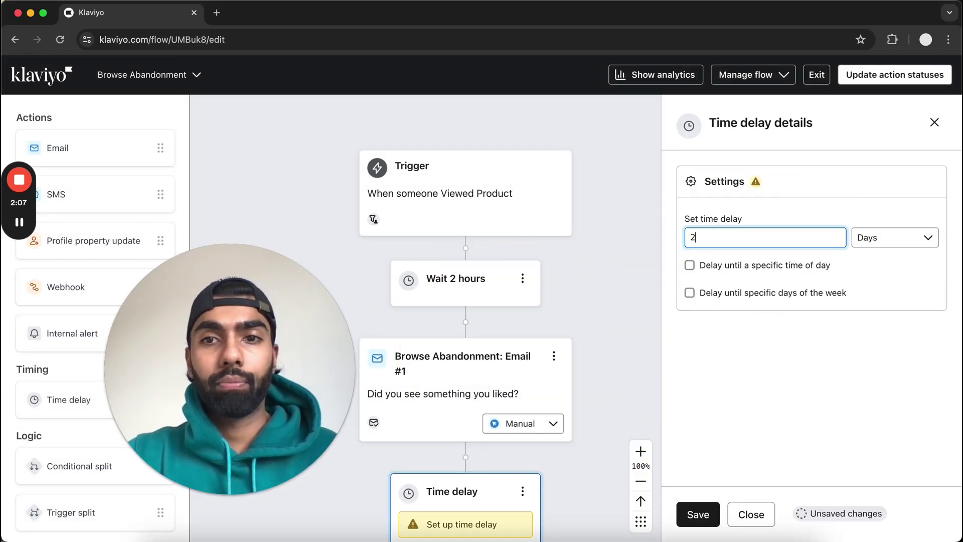
{"action": "type", "text": "2"}
{"action": "scroll", "coordinate": [590, 262], "scroll_direction": "down", "scroll_amount": 1}
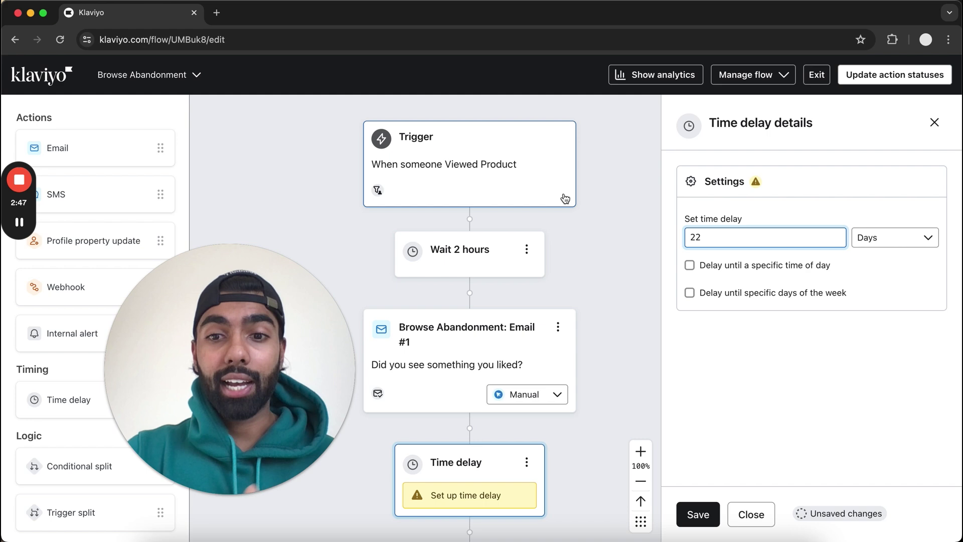
{"action": "left_click", "coordinate": [701, 519]}
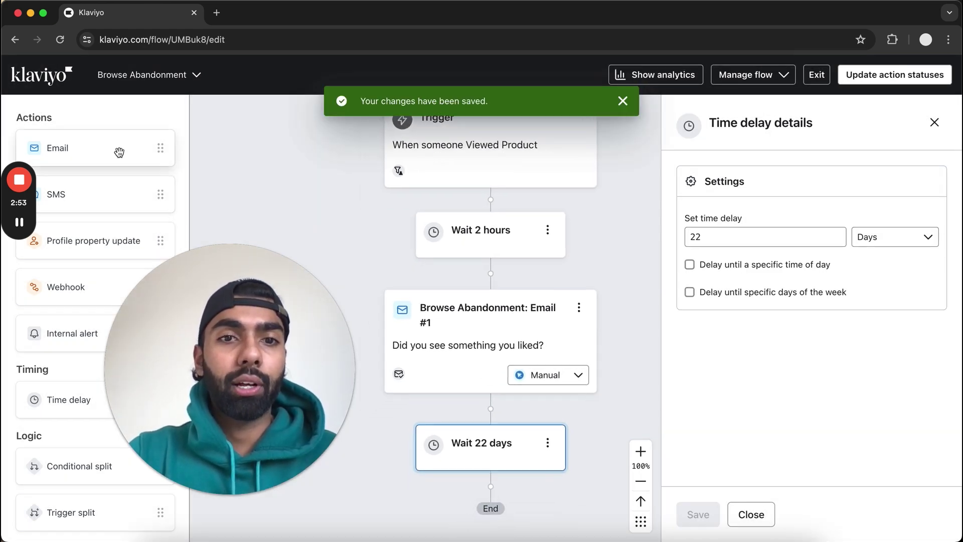
{"action": "left_click_drag", "start_coordinate": [119, 152], "coordinate": [497, 520]}
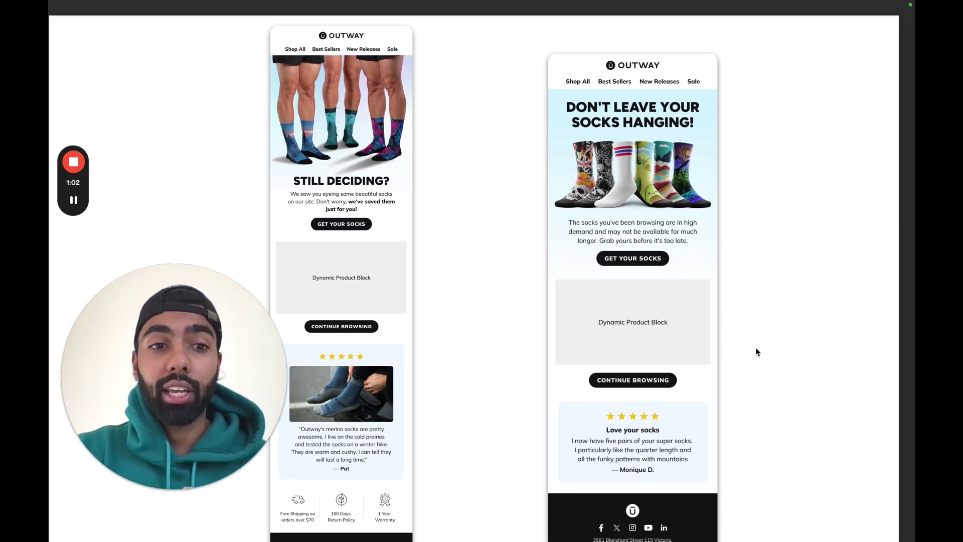
{"action": "scroll", "coordinate": [756, 349], "scroll_direction": "down", "scroll_amount": 2}
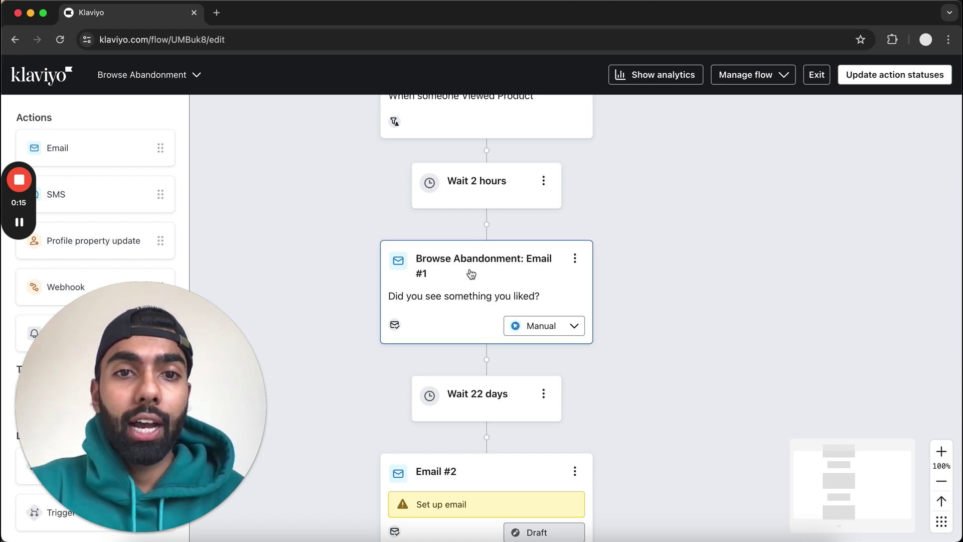
Open Email #1's details and scroll down to its template preview
{"action": "left_click", "coordinate": [496, 292]}
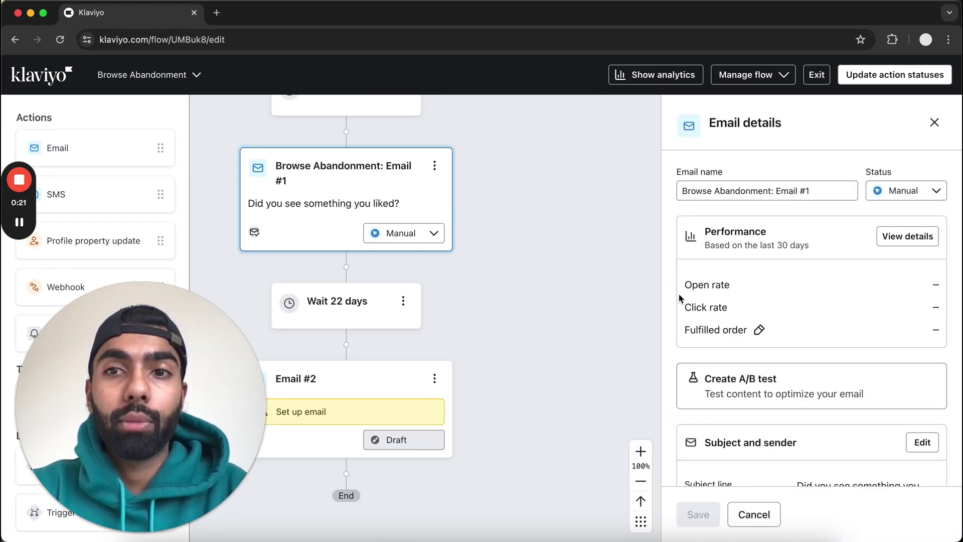
{"action": "scroll", "coordinate": [876, 309], "scroll_direction": "down", "scroll_amount": 10}
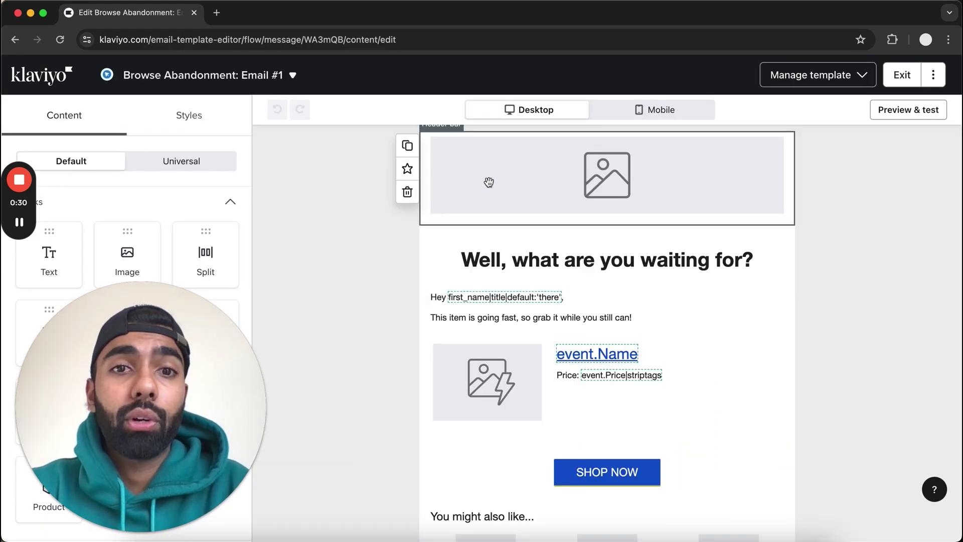
Delete the header image, heading, greeting text, SHOP NOW button and recommended products blocks
{"action": "left_click", "coordinate": [489, 182]}
{"action": "left_click", "coordinate": [407, 193]}
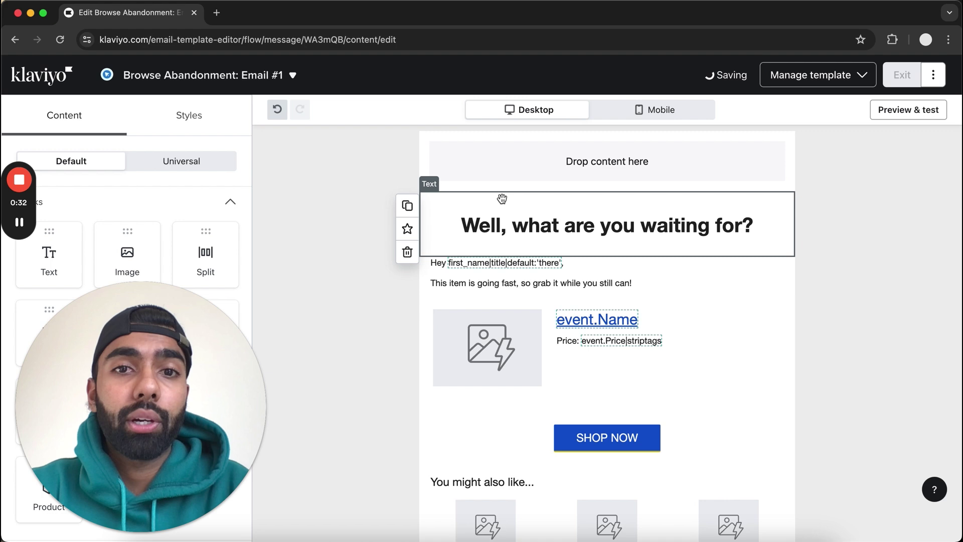
{"action": "left_click", "coordinate": [407, 251]}
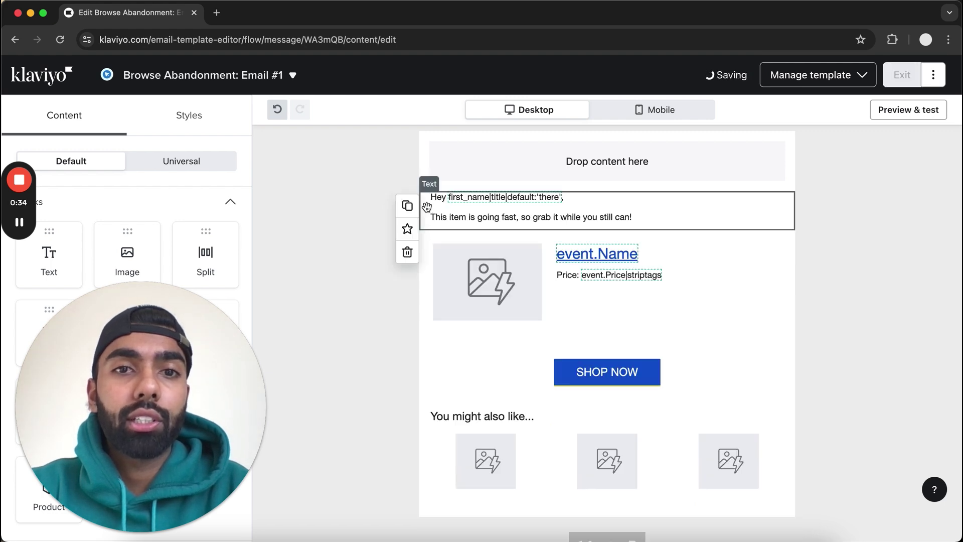
{"action": "left_click", "coordinate": [406, 250]}
{"action": "left_click", "coordinate": [407, 376]}
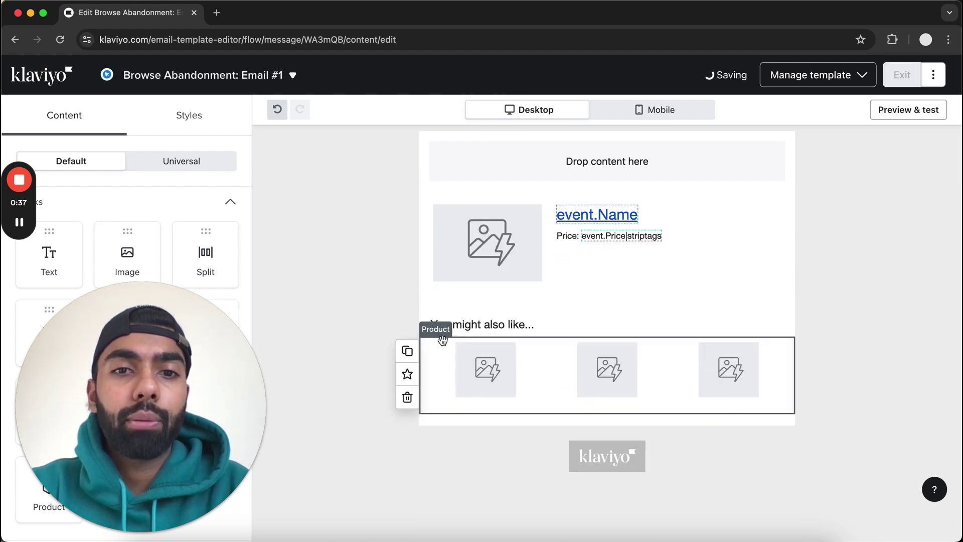
{"action": "left_click", "coordinate": [408, 399]}
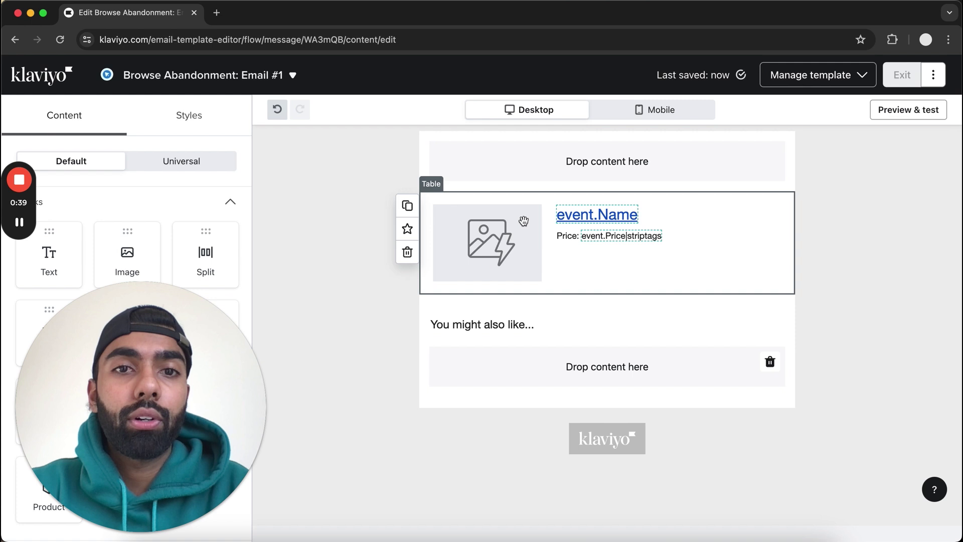
Change the product table's image cell to a text cell and open the table's column and row settings
{"action": "left_click", "coordinate": [584, 262]}
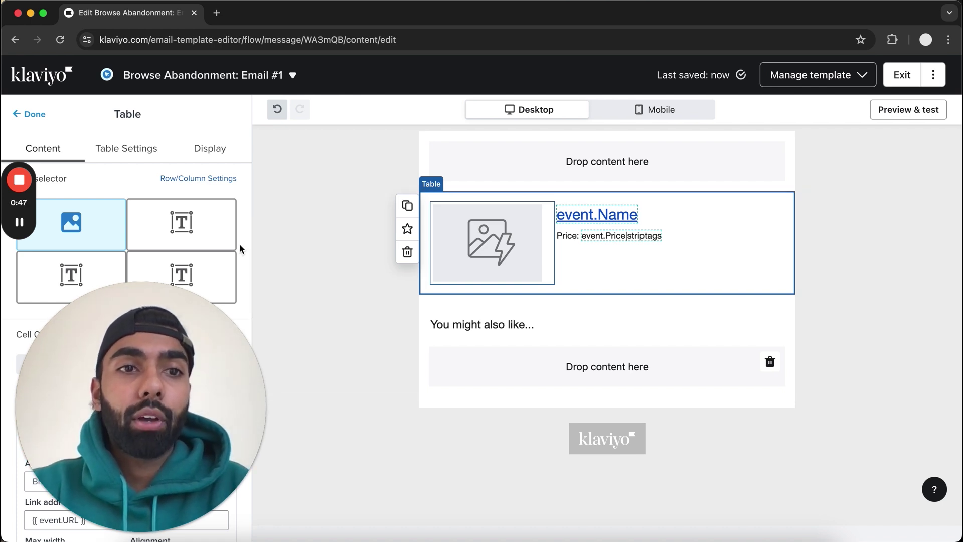
{"action": "left_click_drag", "start_coordinate": [240, 372], "coordinate": [375, 360]}
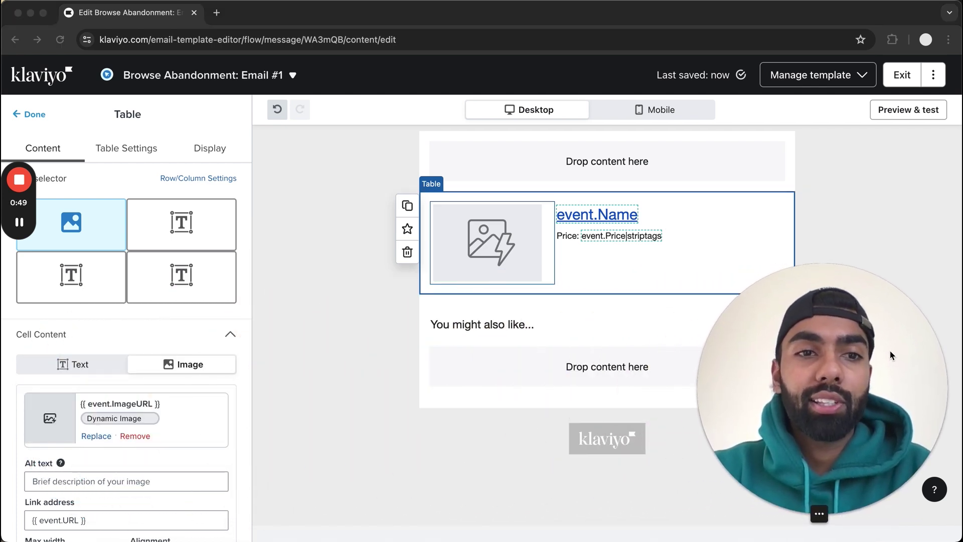
{"action": "scroll", "coordinate": [124, 366], "scroll_direction": "down", "scroll_amount": 2}
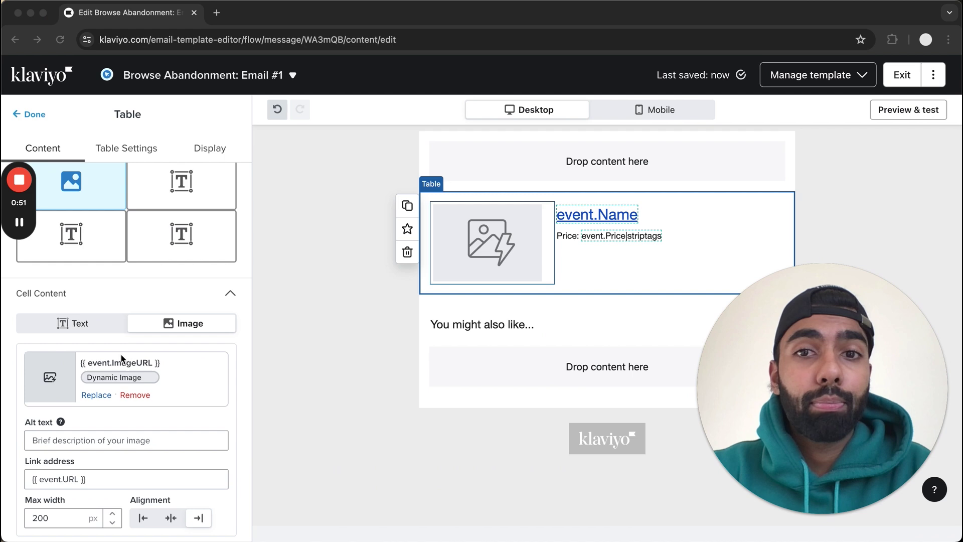
{"action": "left_click", "coordinate": [91, 323]}
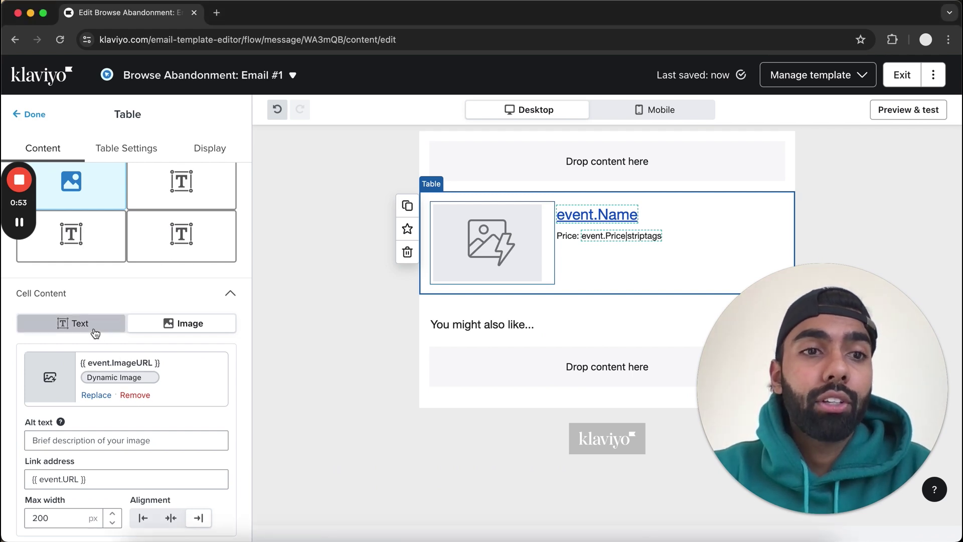
{"action": "scroll", "coordinate": [95, 332], "scroll_direction": "down", "scroll_amount": 4}
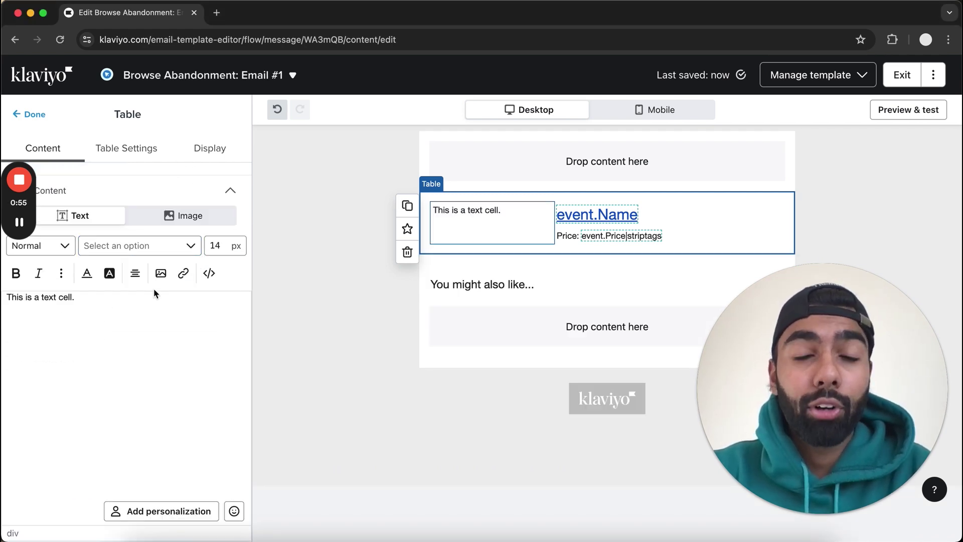
{"action": "left_click", "coordinate": [135, 150]}
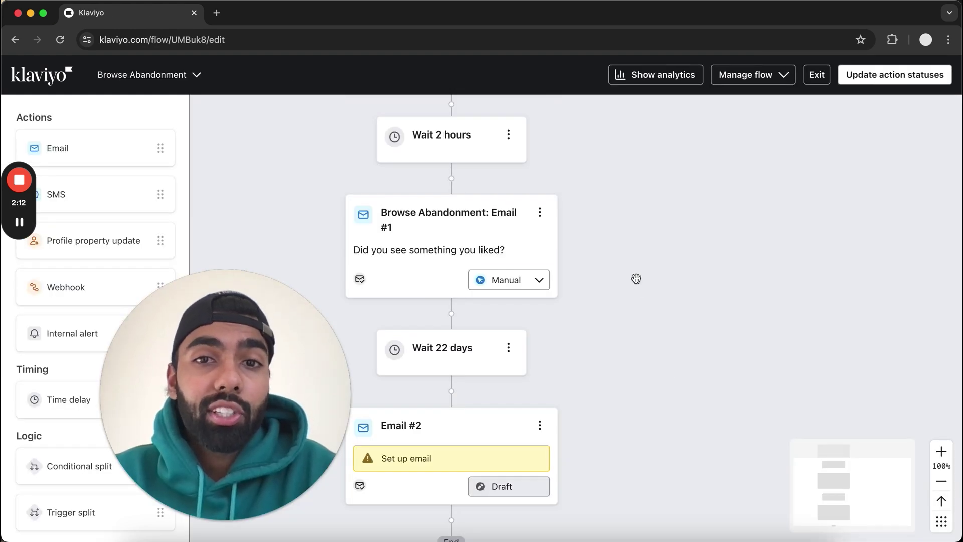
Check Email #2's draft details, then close the side panel
{"action": "left_click", "coordinate": [460, 442]}
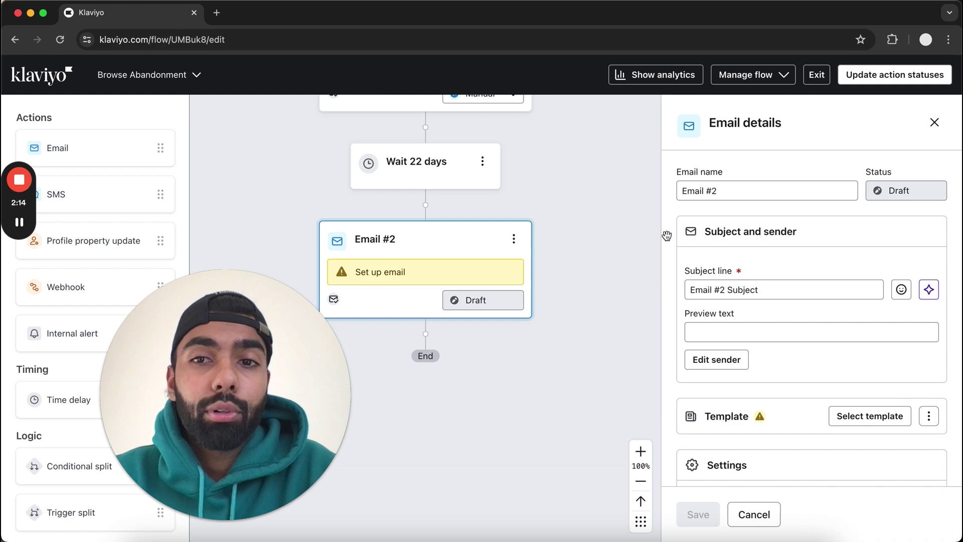
{"action": "left_click", "coordinate": [934, 121]}
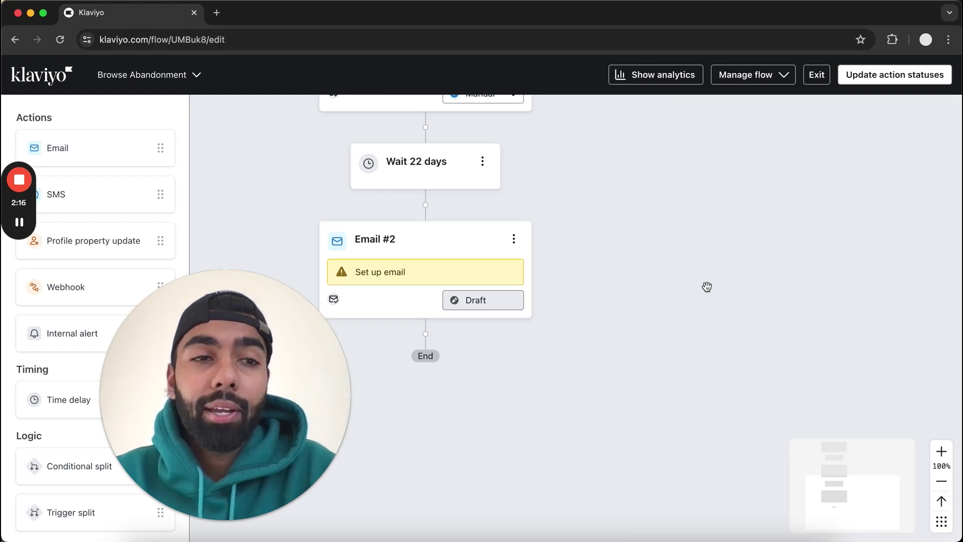